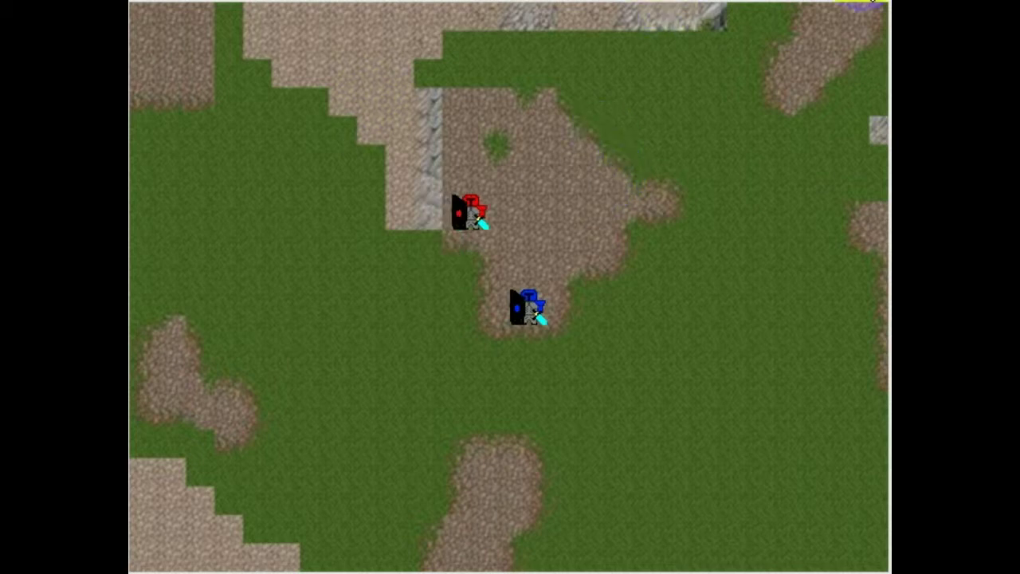
Quit the running RPG with Escape, leaving the shell's 'video system not initialized' traceback.
{"action": "key", "text": "Escape"}
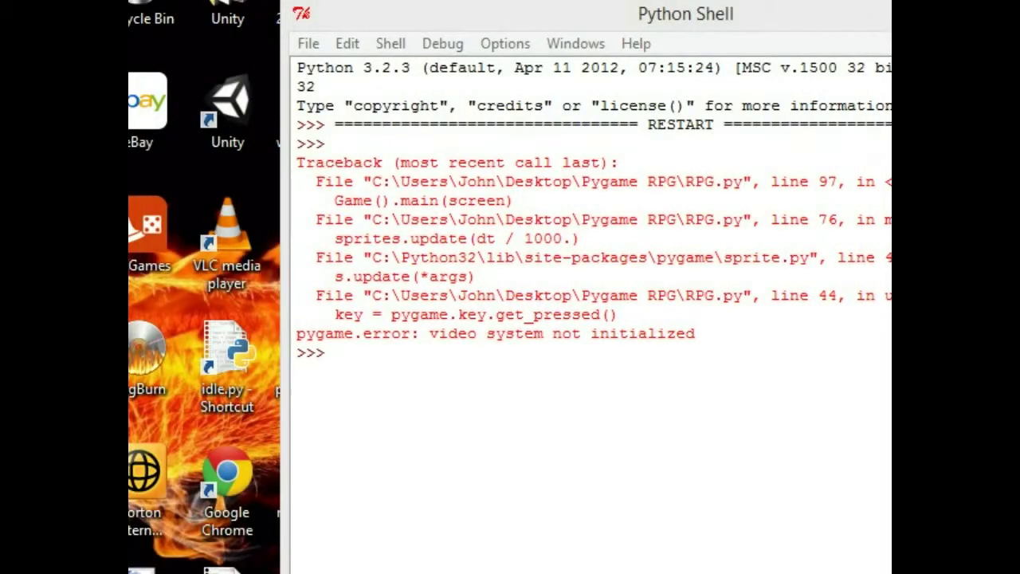
Relaunch RPG.py twice, dragging each new game window fully into view.
{"action": "key", "text": "F5"}
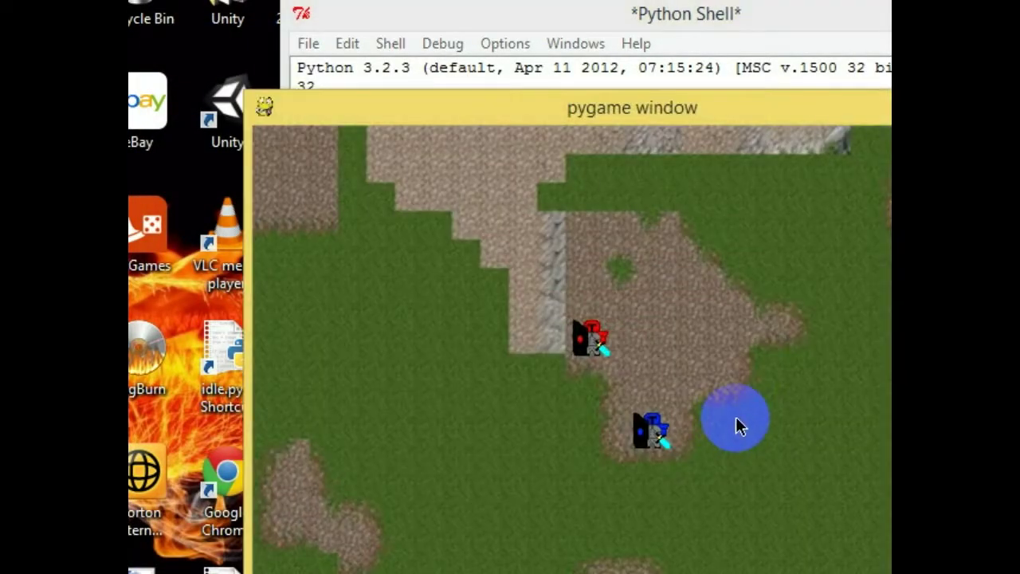
{"action": "left_click_drag", "start_coordinate": [698, 110], "coordinate": [568, 19]}
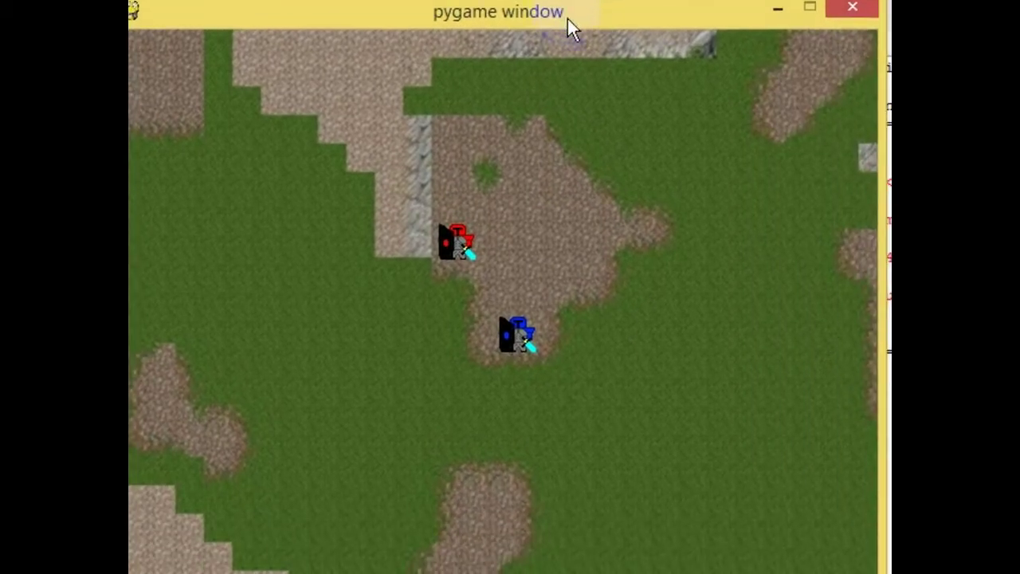
{"action": "left_click", "coordinate": [749, 238]}
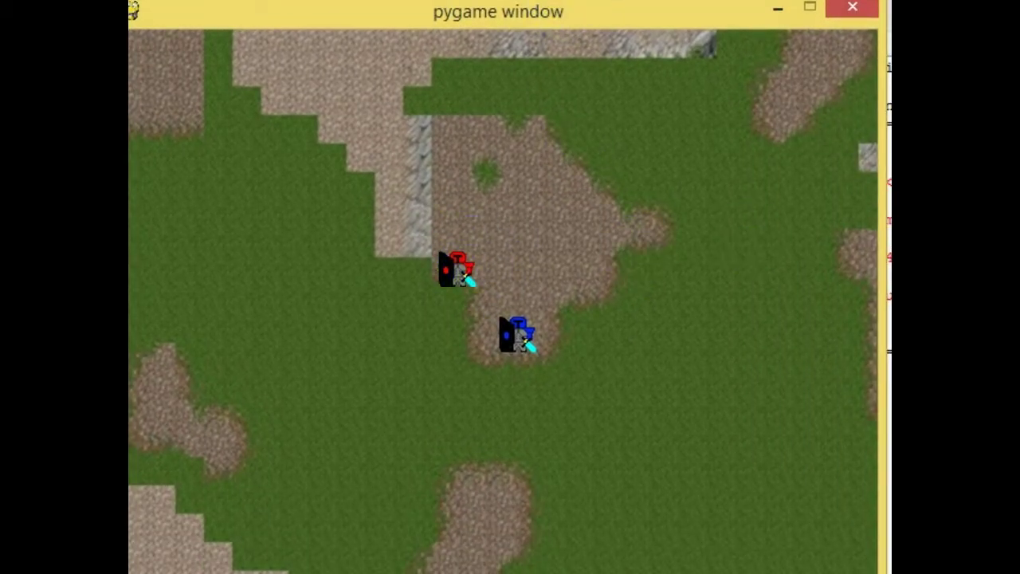
{"action": "key", "text": "Escape"}
{"action": "key", "text": "F5"}
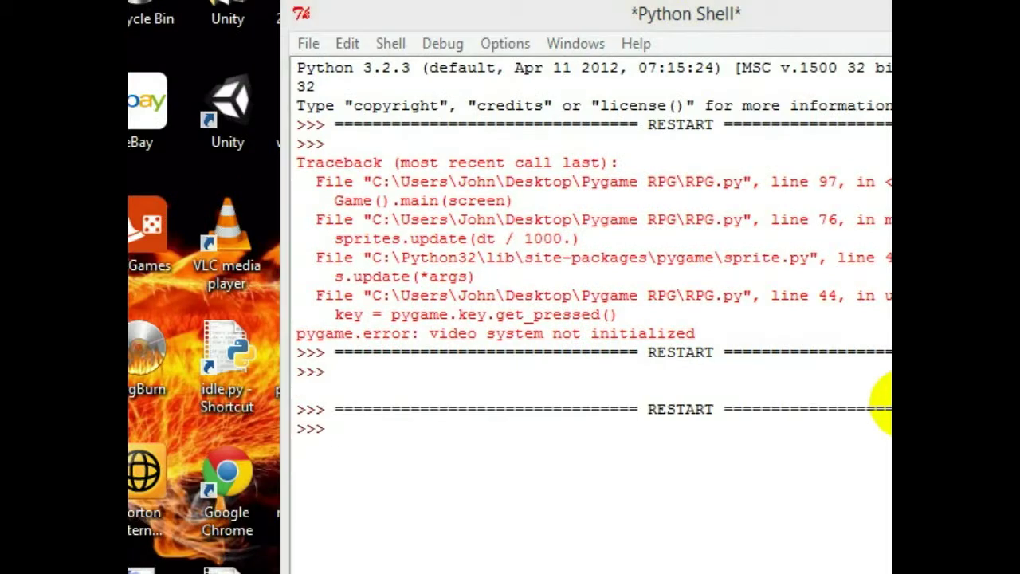
{"action": "left_click_drag", "start_coordinate": [715, 140], "coordinate": [574, 4]}
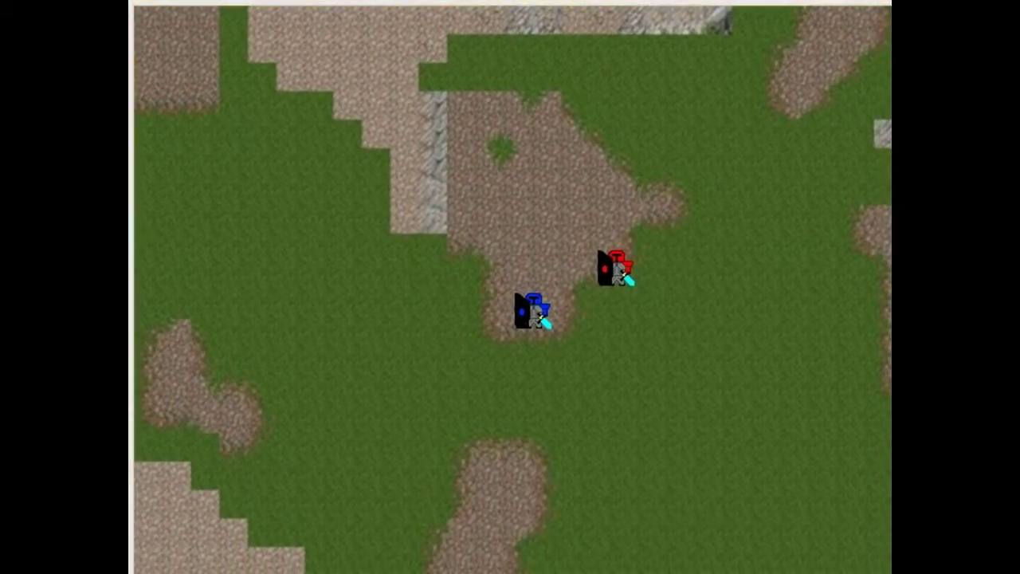
Restart the game for a new red knight spawn and focus its window.
{"action": "key", "text": "Escape"}
{"action": "key", "text": "F5"}
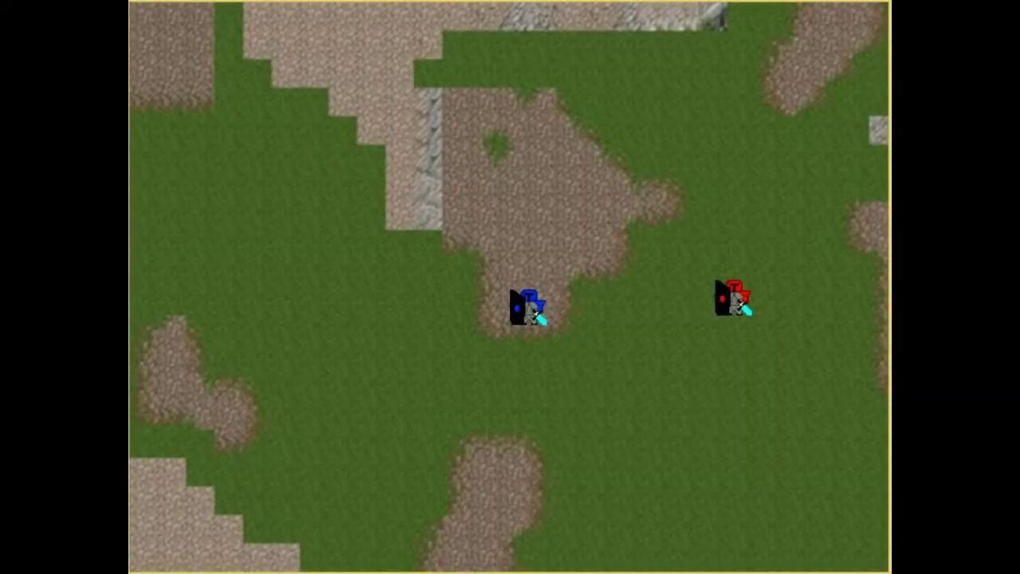
{"action": "left_click", "coordinate": [694, 364]}
{"action": "left_click", "coordinate": [745, 364]}
{"action": "left_click", "coordinate": [877, 394]}
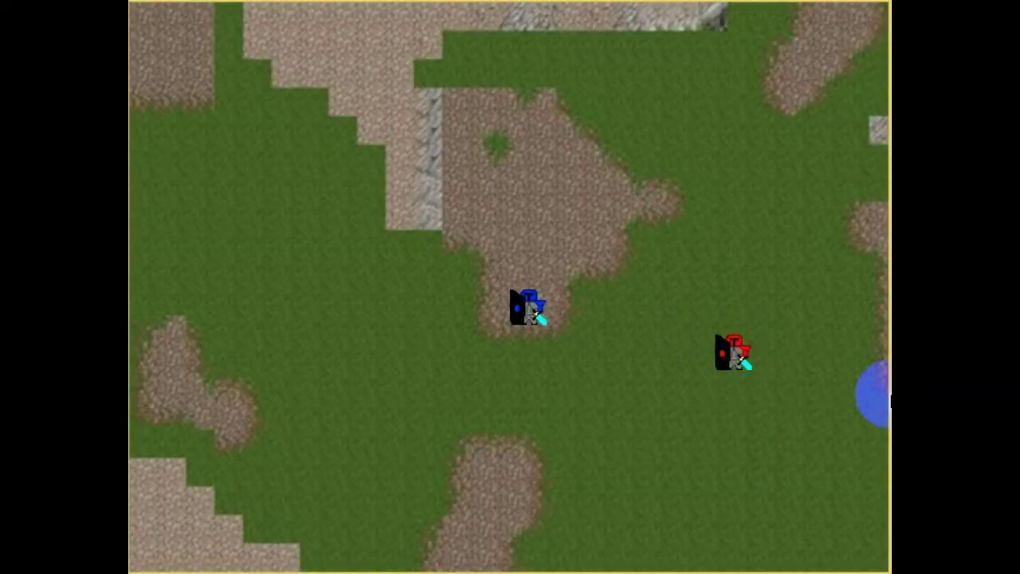
Restart the game once more, bringing the new window to the front and into view.
{"action": "key", "text": "Escape"}
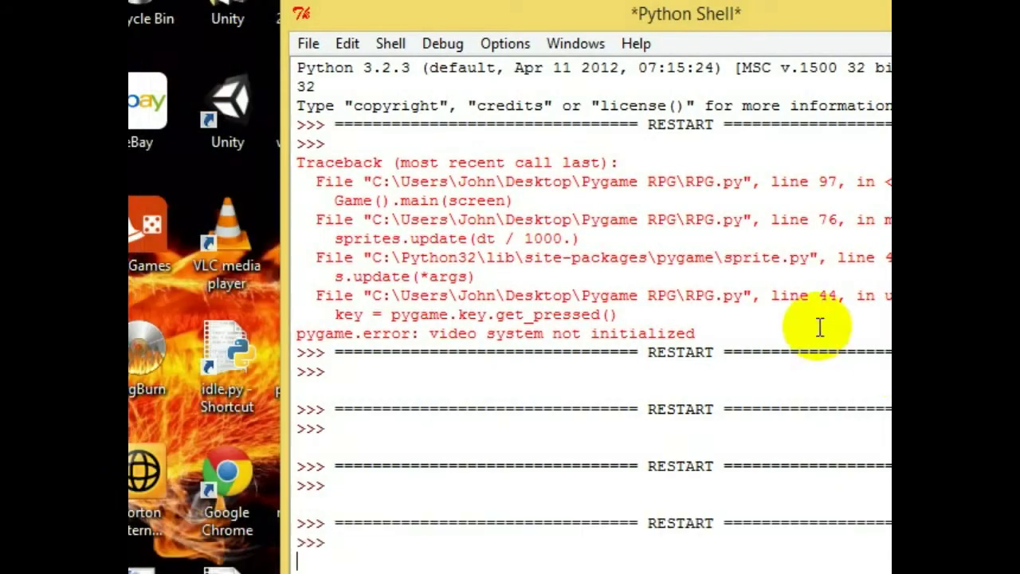
{"action": "key", "text": "F5"}
{"action": "left_click", "coordinate": [785, 209]}
{"action": "left_click", "coordinate": [317, 255]}
{"action": "left_click", "coordinate": [182, 287]}
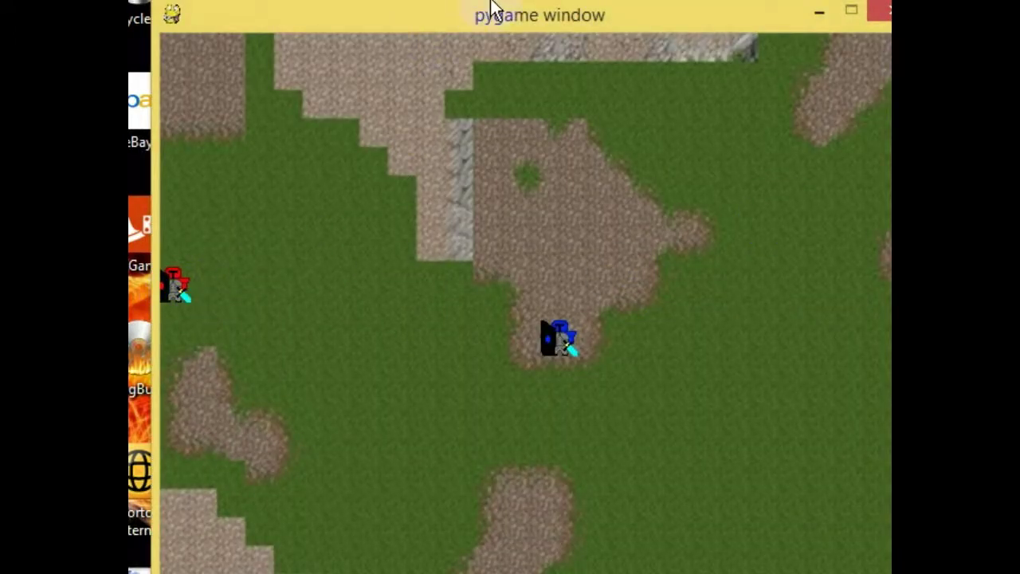
{"action": "left_click_drag", "start_coordinate": [444, 24], "coordinate": [418, 4]}
Focus the latest game window to watch where the red knight spawns.
{"action": "left_click", "coordinate": [711, 313]}
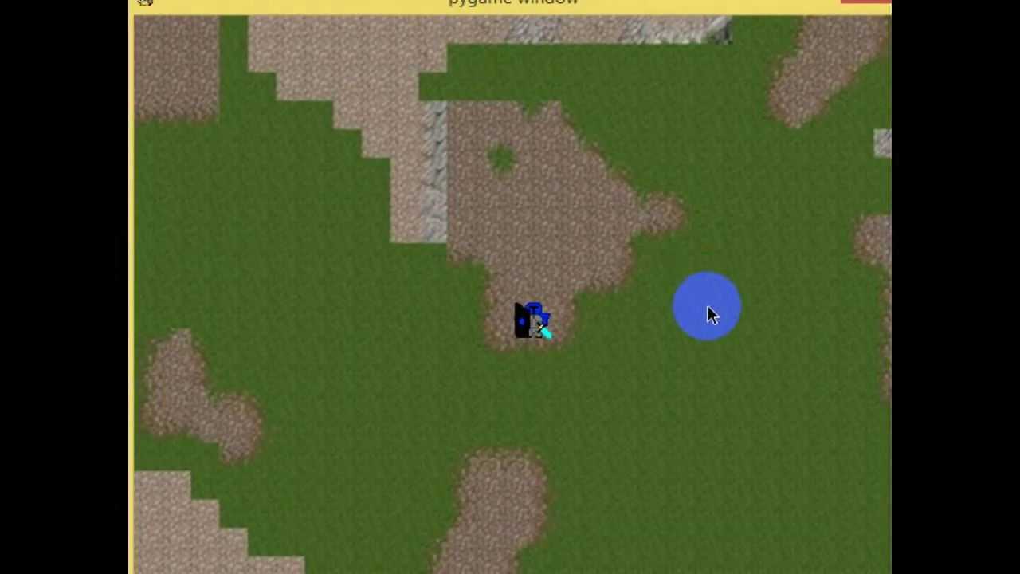